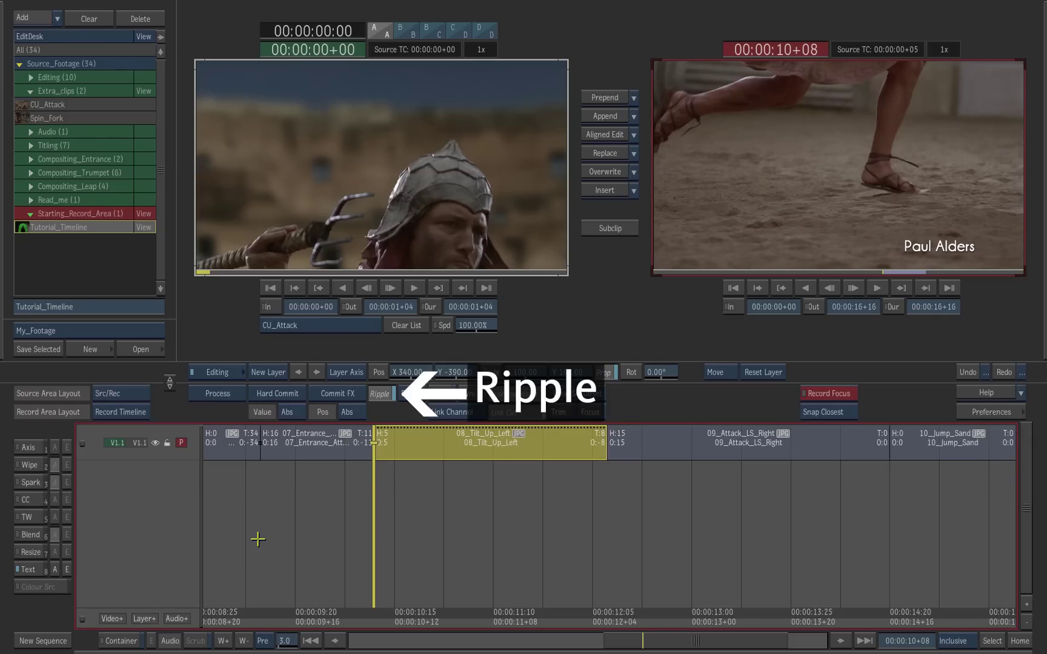
# Switch Ripple mode off in the Tutorial_Timeline sequence.
pyautogui.click(386, 394)
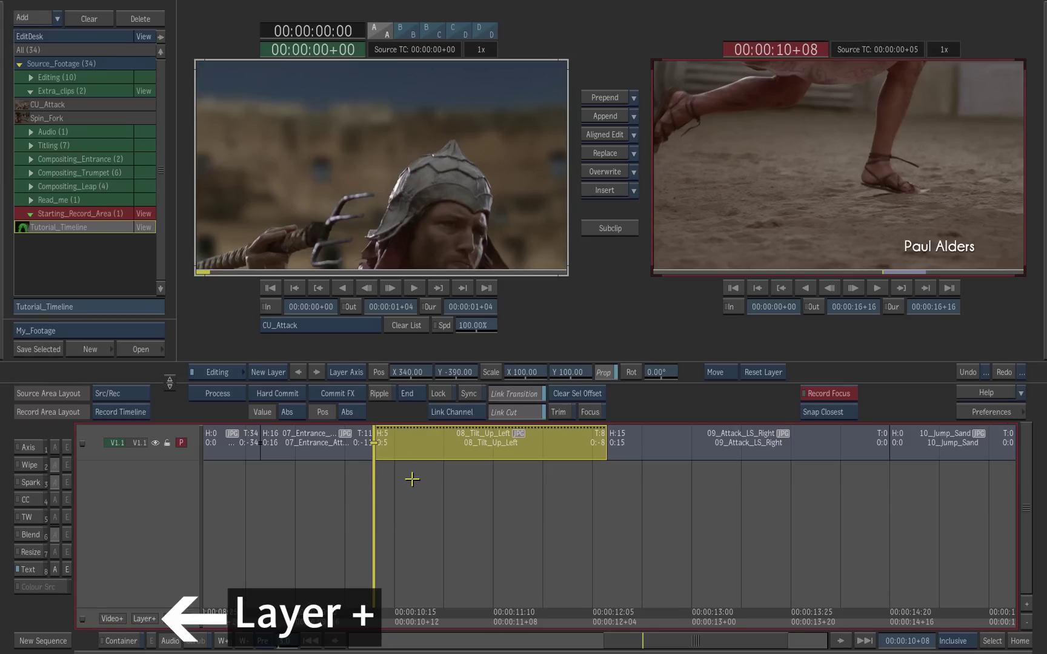
# Add layer V1.2 above V1.1 and cut it to the 08_Tilt_Up_Left span with Alt+B.
pyautogui.click(155, 616)
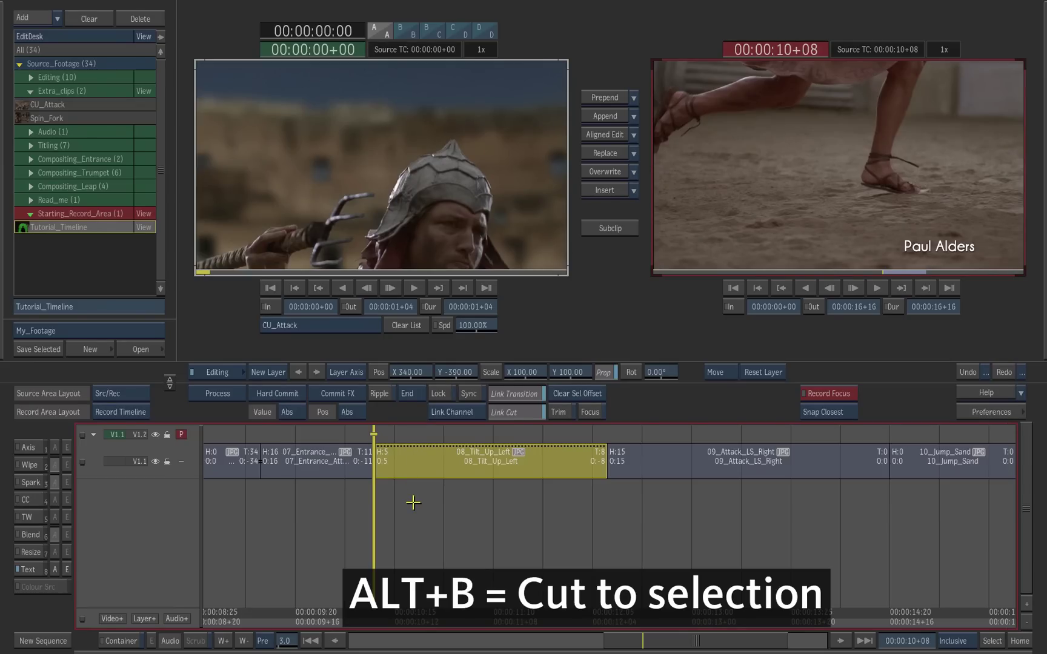
pyautogui.hotkey('alt', 'b')
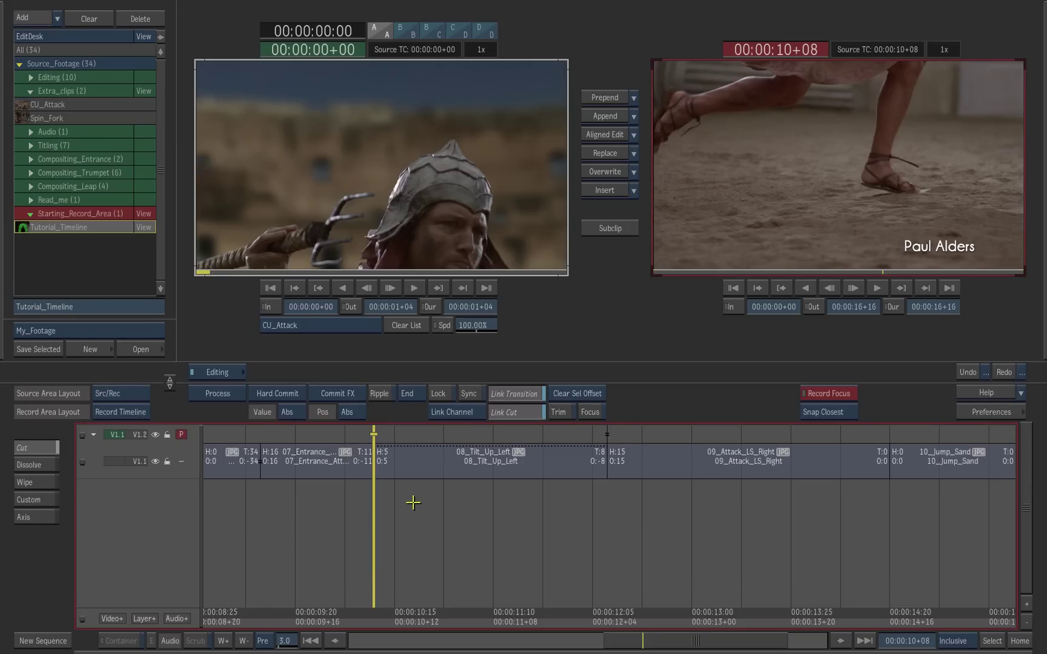
# Replace the V1.2 segment above 08_Tilt_Up_Left with DETROIT_LOGO from the Titling folder.
pyautogui.click(437, 434)
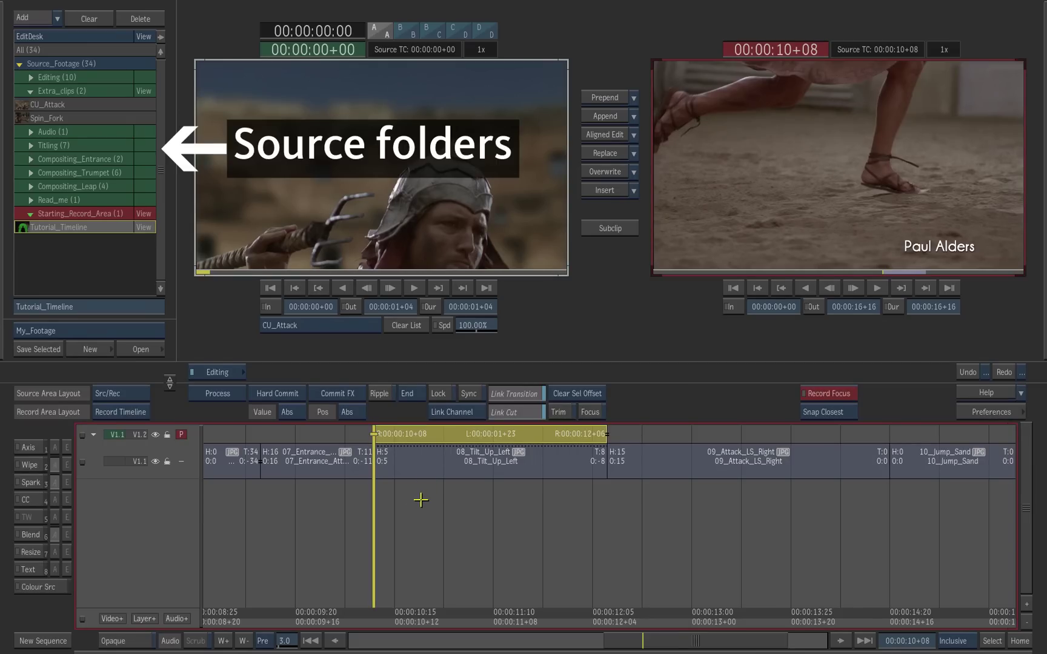
pyautogui.click(31, 145)
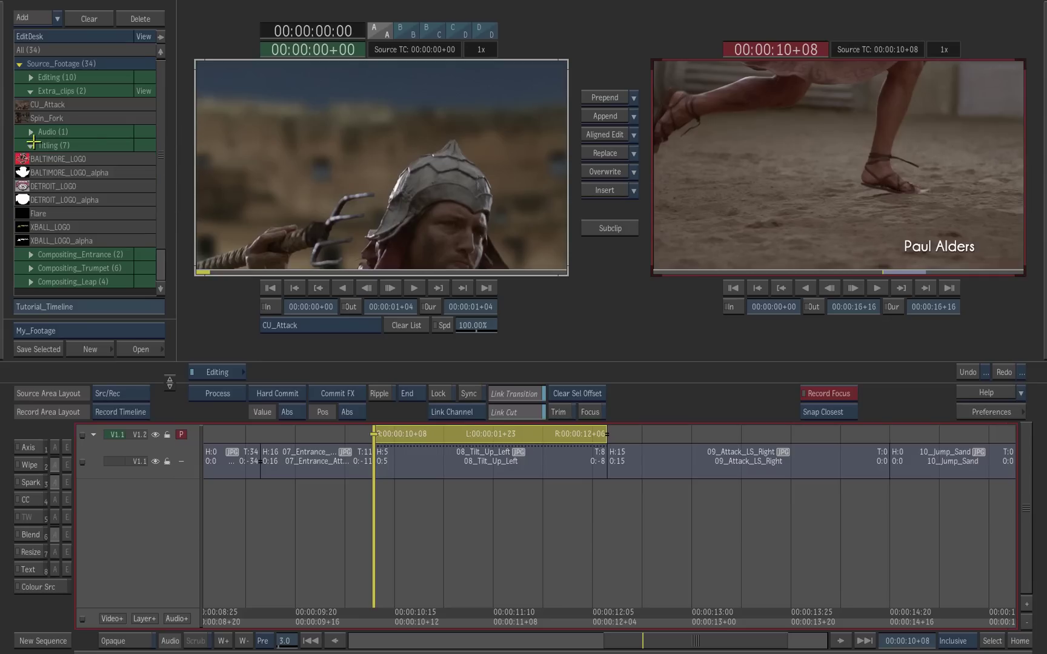
pyautogui.click(92, 185)
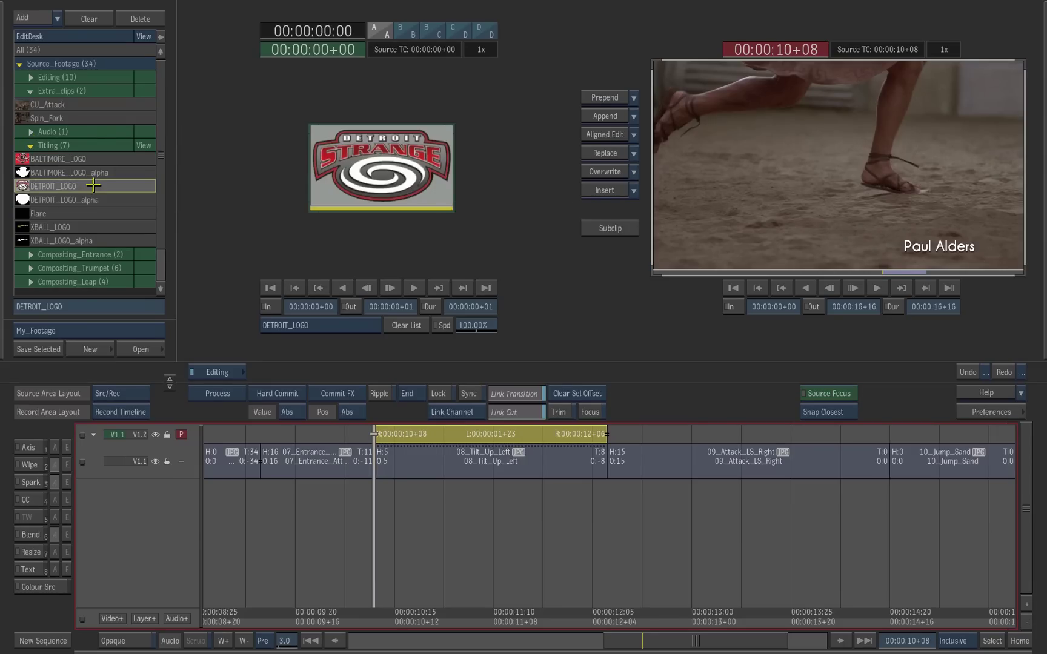
pyautogui.click(606, 153)
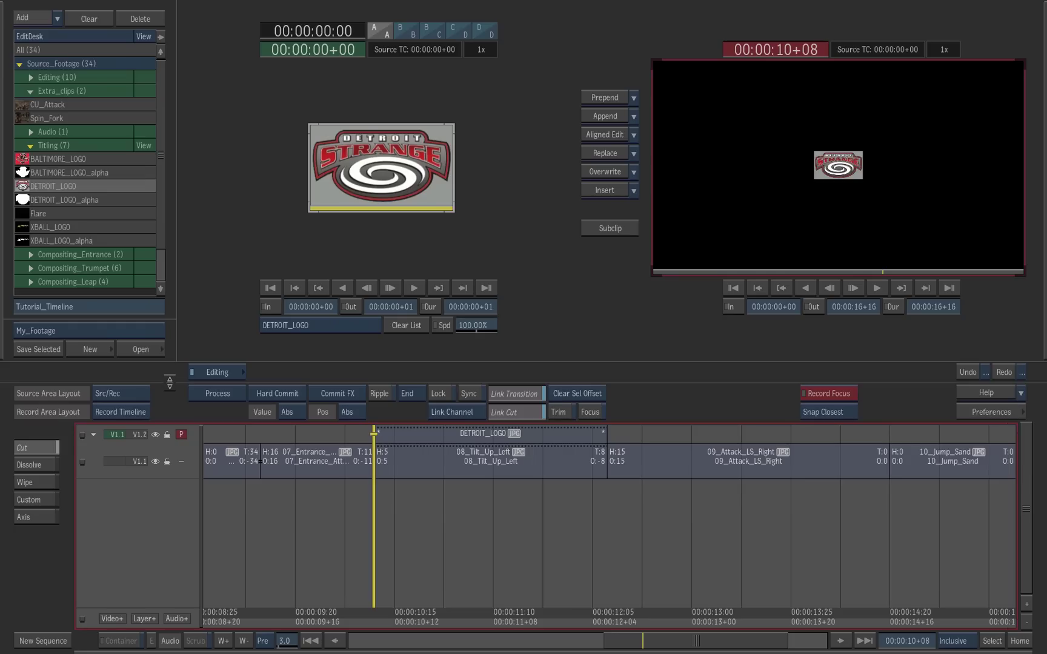
# Add an Axis effect to the DETROIT_LOGO segment on layer V1.2.
pyautogui.click(459, 438)
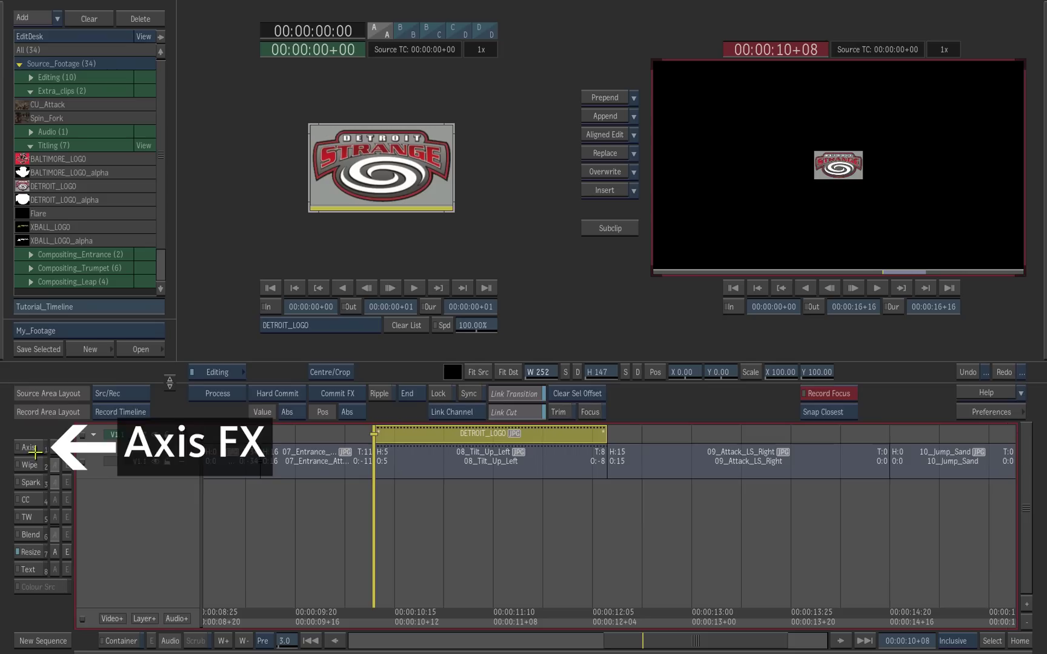
pyautogui.click(27, 449)
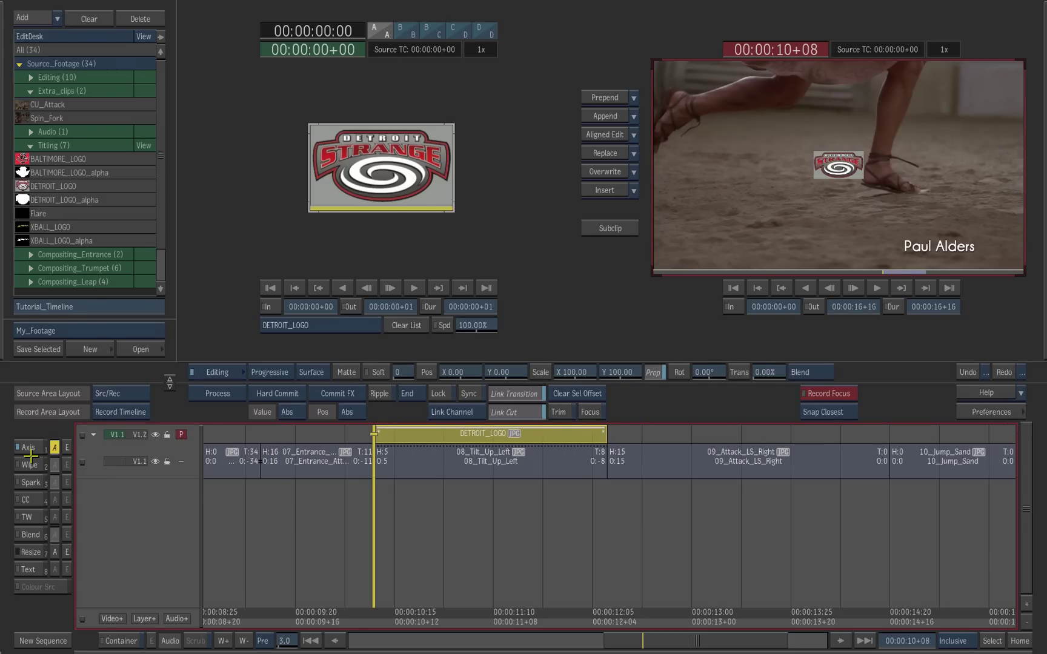
pyautogui.click(55, 447)
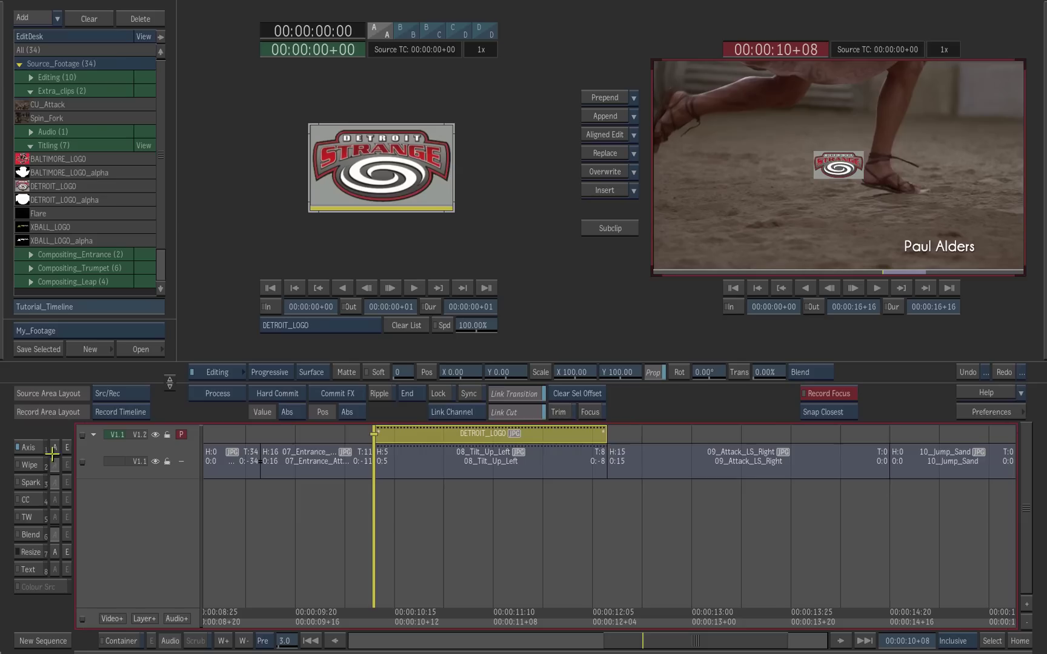
# Set DETROIT_LOGO_alpha as the matte in the logo's Axis settings.
pyautogui.click(35, 448)
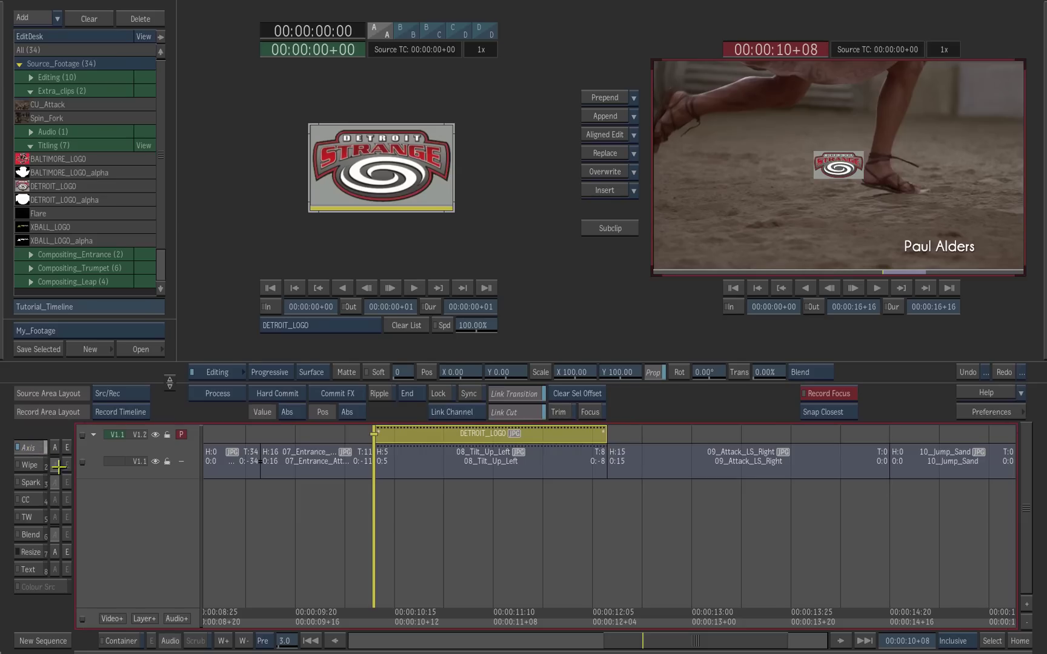
pyautogui.click(355, 375)
pyautogui.click(97, 202)
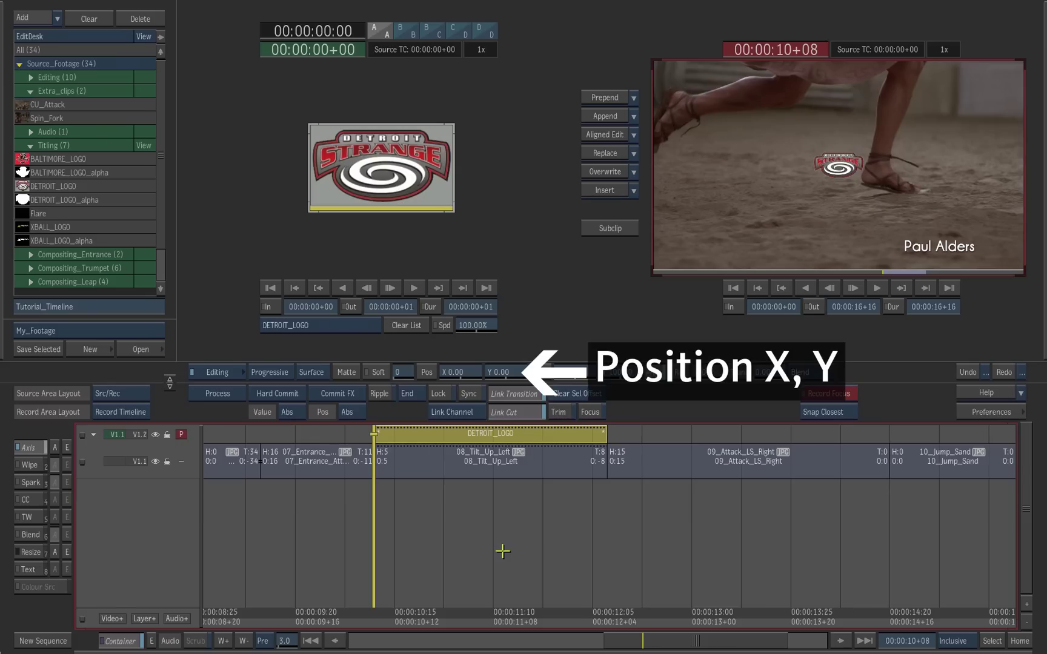
# Set the logo's Axis position to X 180 and Y -425.
pyautogui.click(459, 377)
pyautogui.click(427, 335)
pyautogui.click(449, 303)
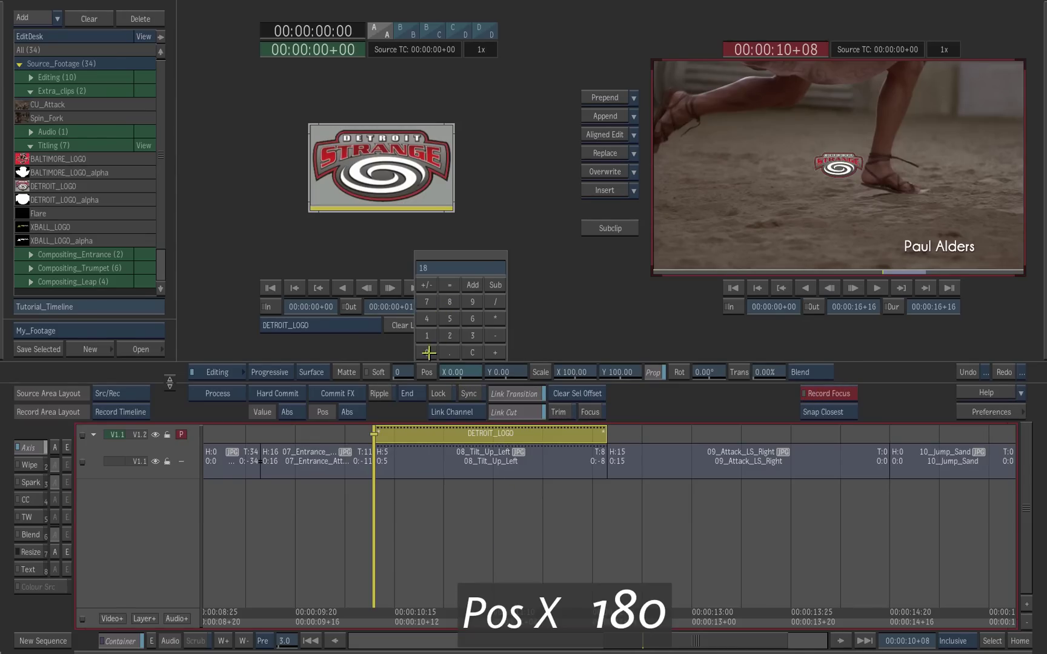
pyautogui.click(429, 353)
pyautogui.press('Return')
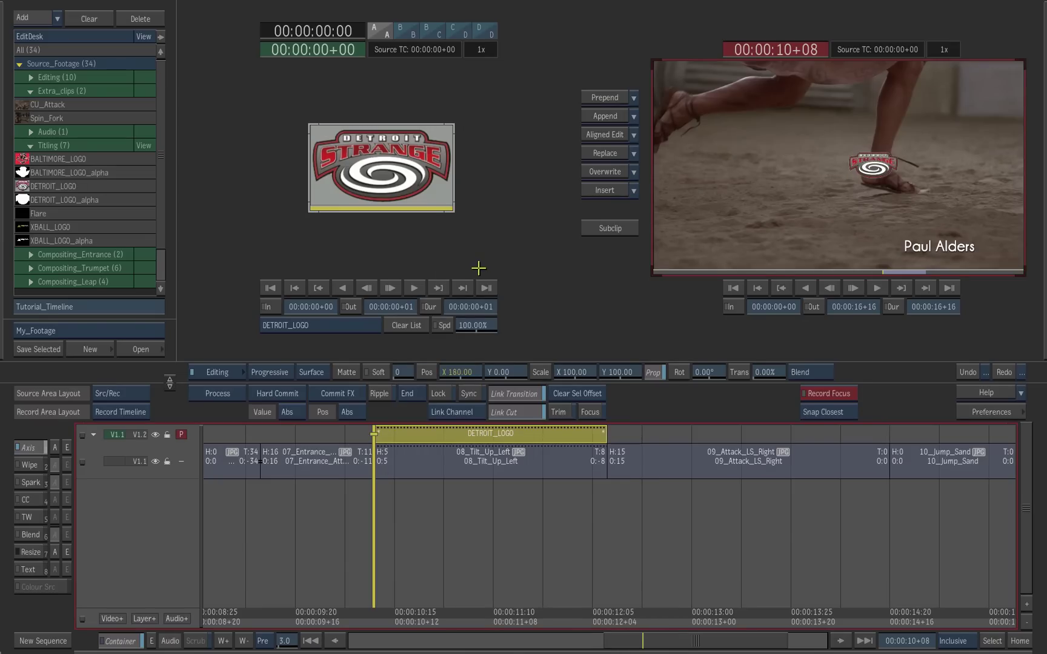
pyautogui.click(518, 377)
pyautogui.click(471, 285)
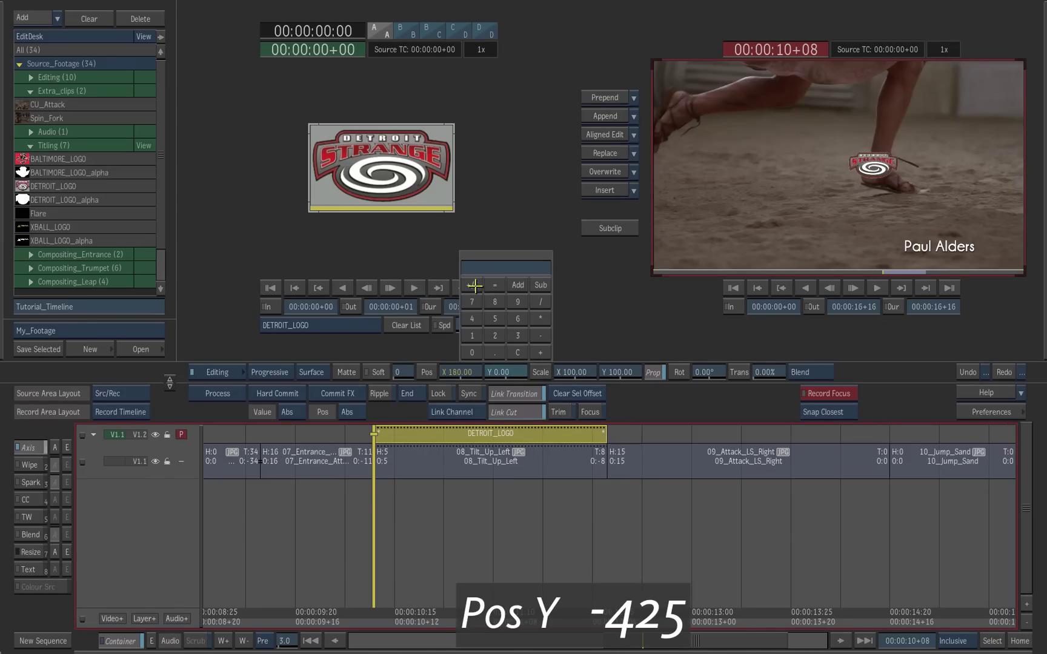
pyautogui.click(473, 317)
pyautogui.click(495, 335)
pyautogui.click(495, 318)
pyautogui.press('Return')
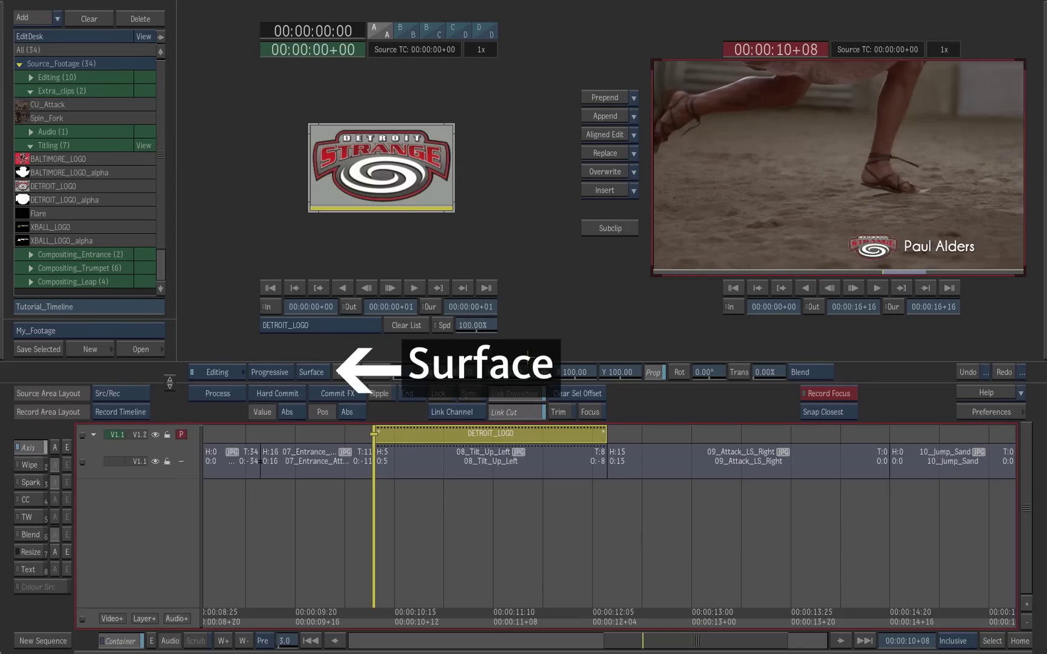
# Turn on the logo's drop shadow with softness 14 and set transparency to about 25%.
pyautogui.click(320, 375)
pyautogui.click(311, 358)
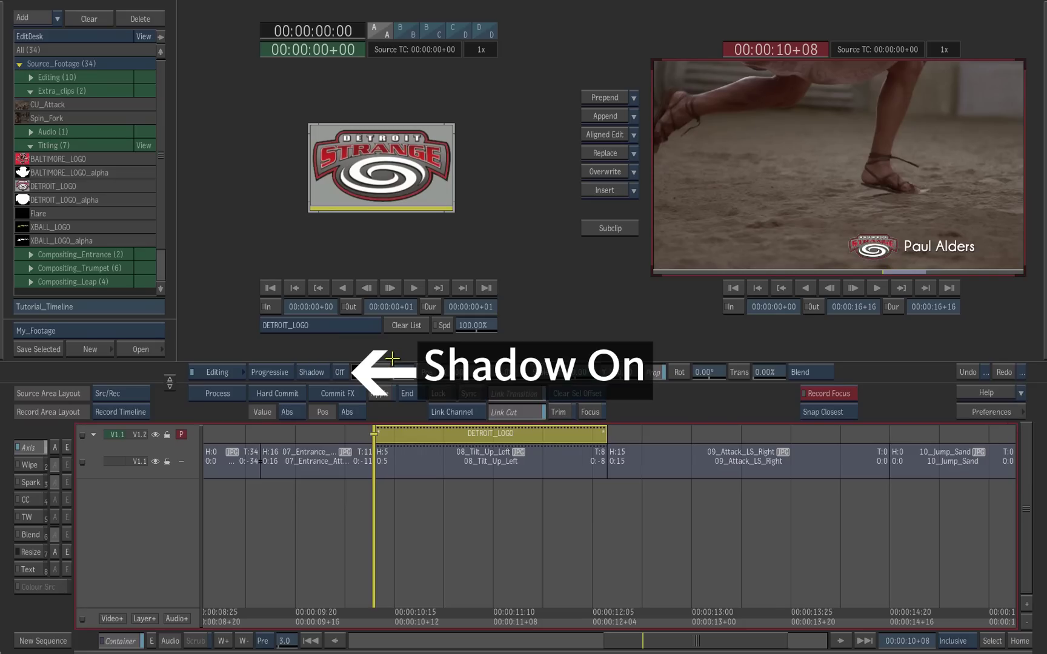
pyautogui.click(340, 374)
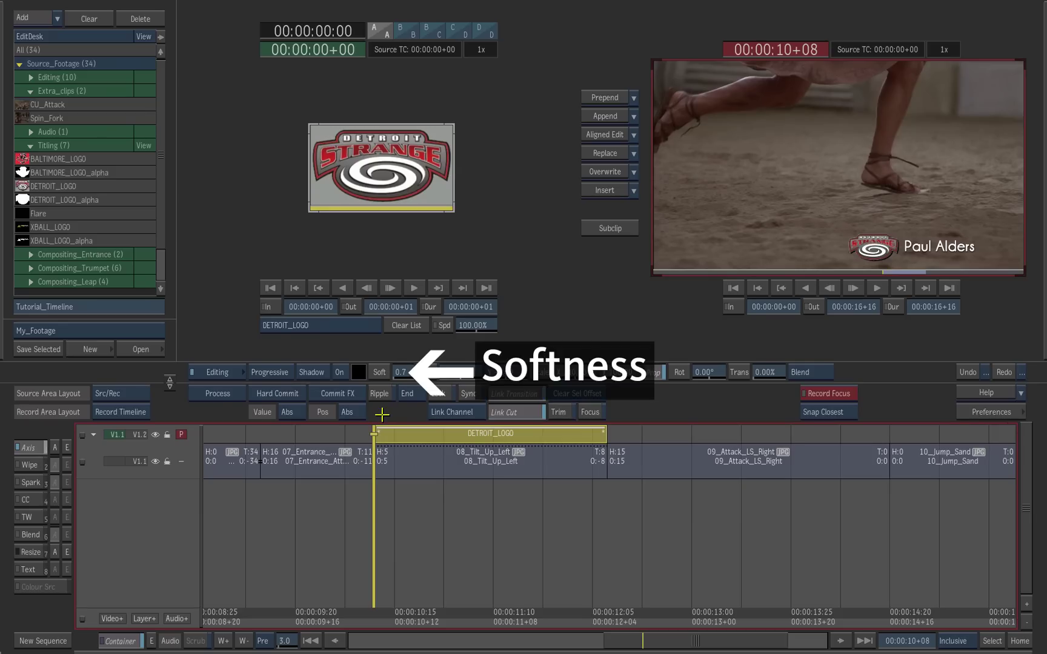
pyautogui.moveTo(405, 373); pyautogui.dragTo(423, 372)
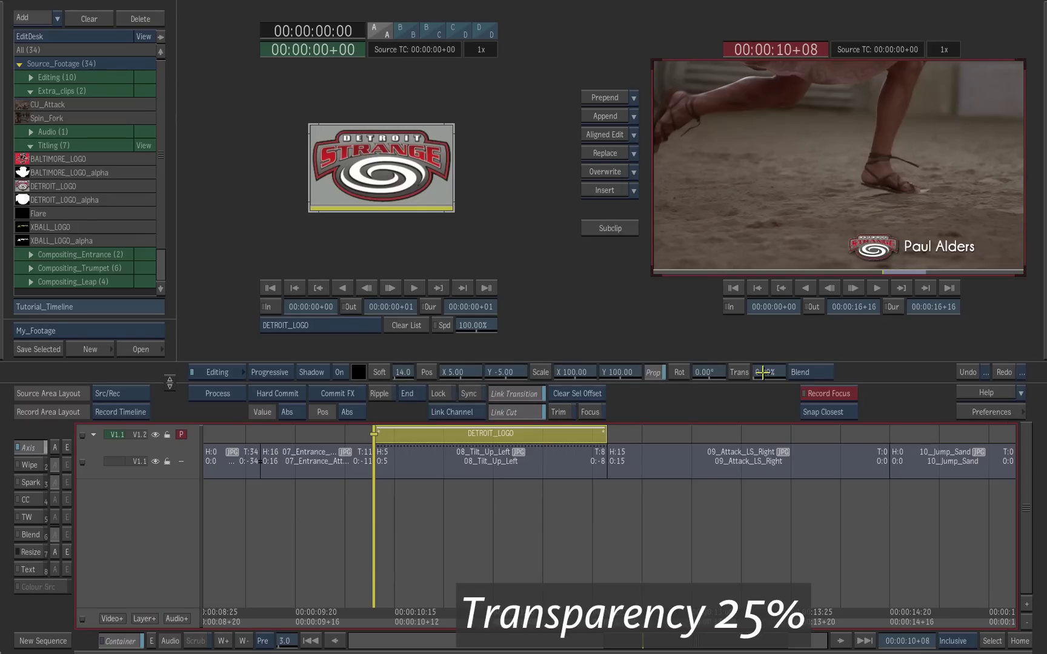
pyautogui.moveTo(761, 372); pyautogui.dragTo(795, 372)
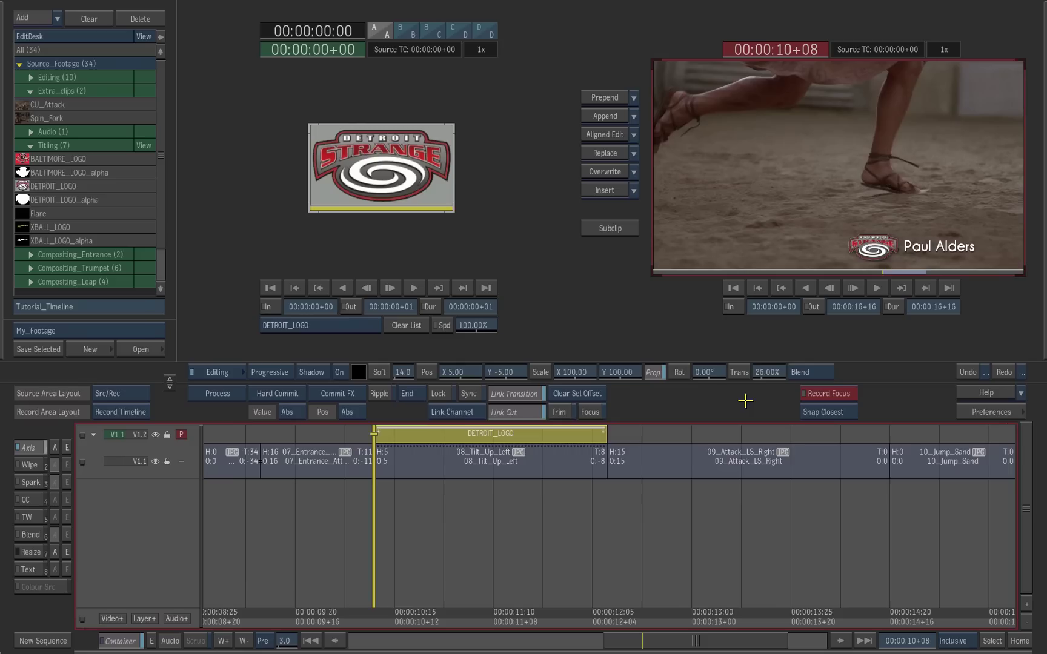
# Process the logo's Axis effect, then move focus down to track V1.1.
pyautogui.click(222, 394)
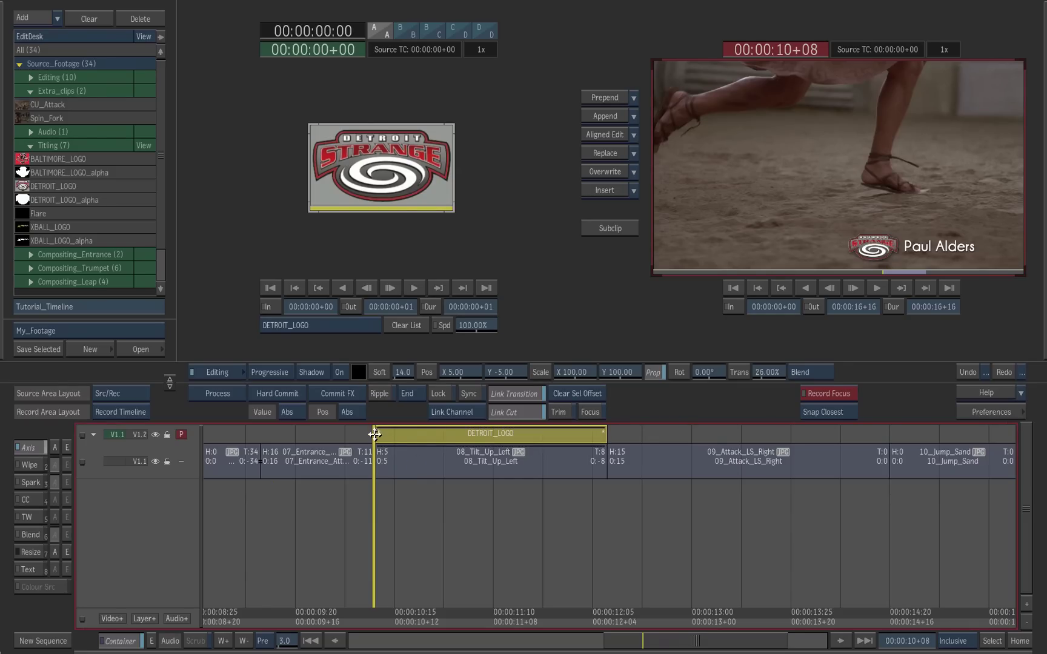
pyautogui.moveTo(374, 435)
pyautogui.mouseDown()
pyautogui.moveTo(386, 481)
pyautogui.moveTo(375, 441)
pyautogui.mouseUp()
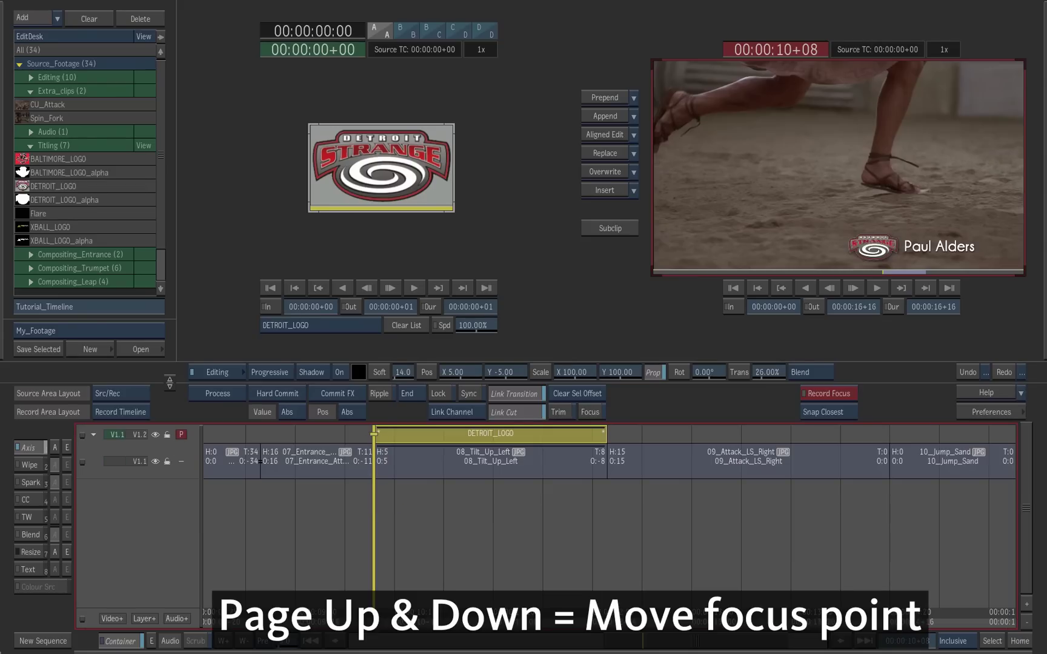